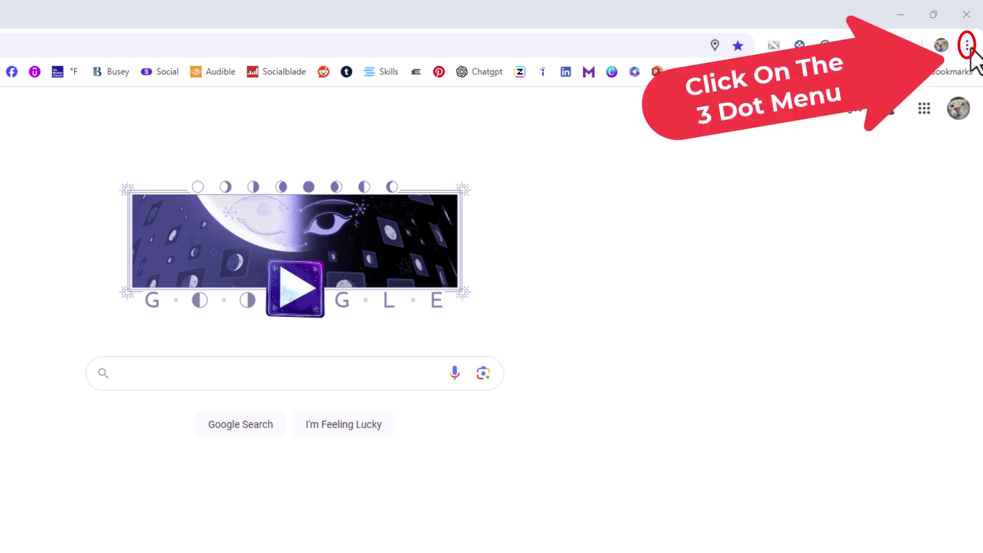
# Open Chrome Settings from the three-dot menu.
pyautogui.click(967, 46)
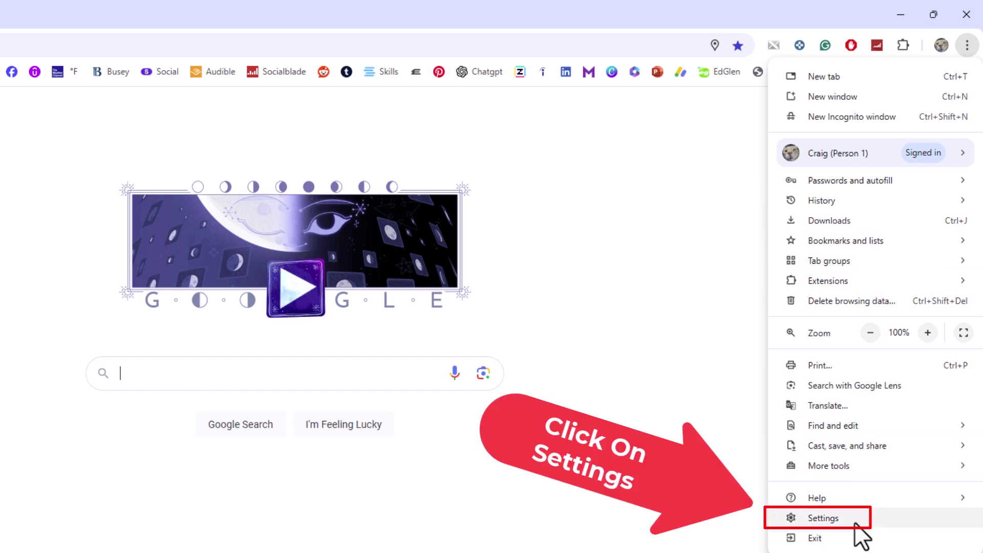
pyautogui.click(855, 522)
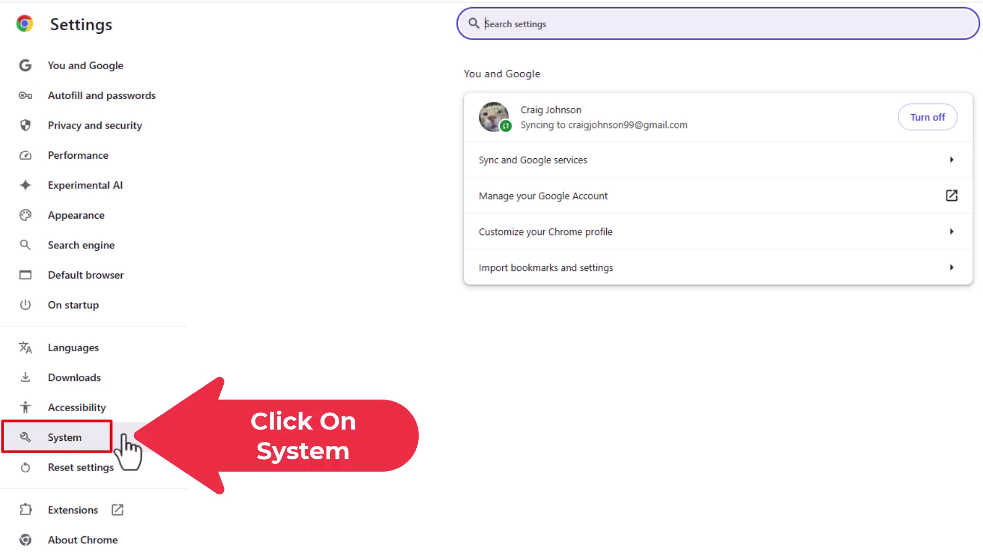
# Show the System section from the Settings sidebar.
pyautogui.click(124, 436)
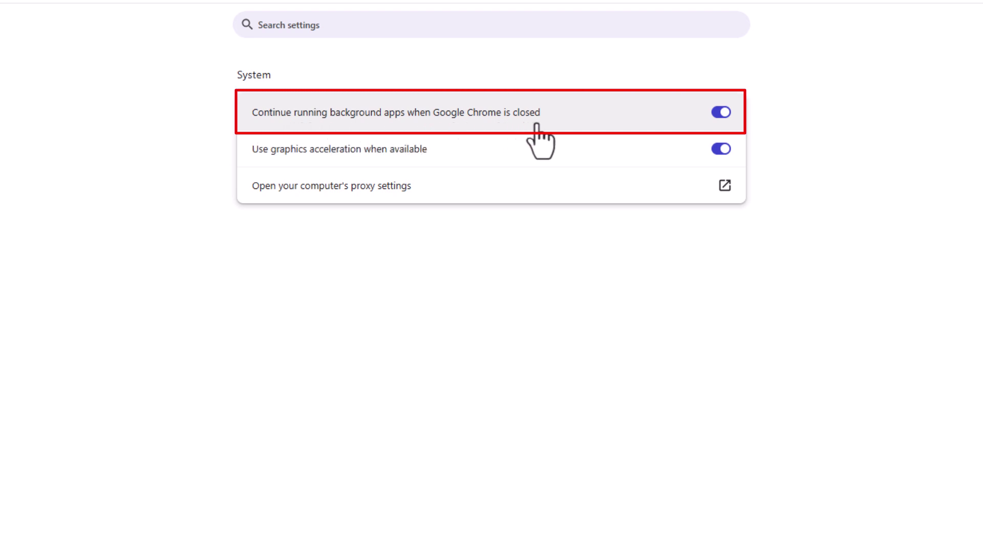
# Switch off 'Continue running background apps when Google Chrome is closed'.
pyautogui.click(721, 113)
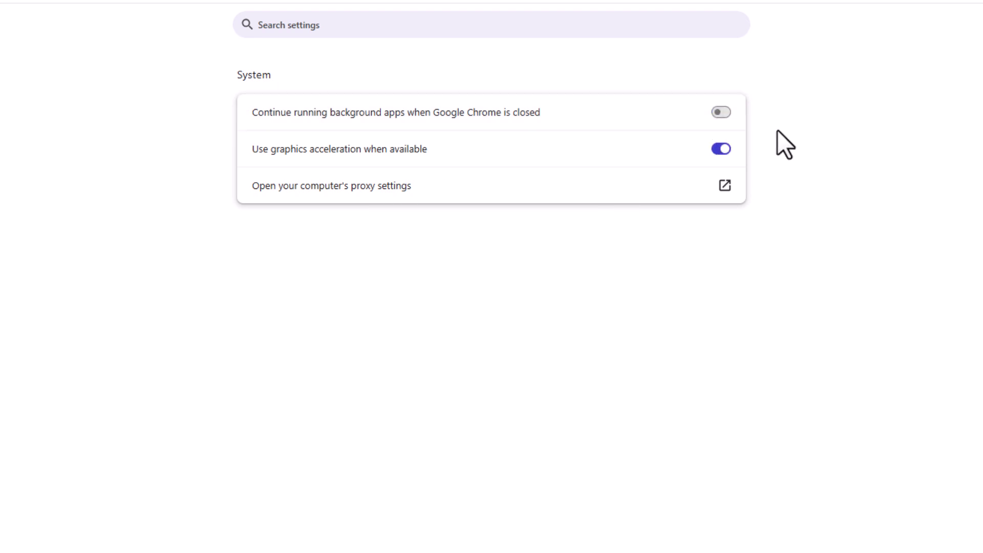